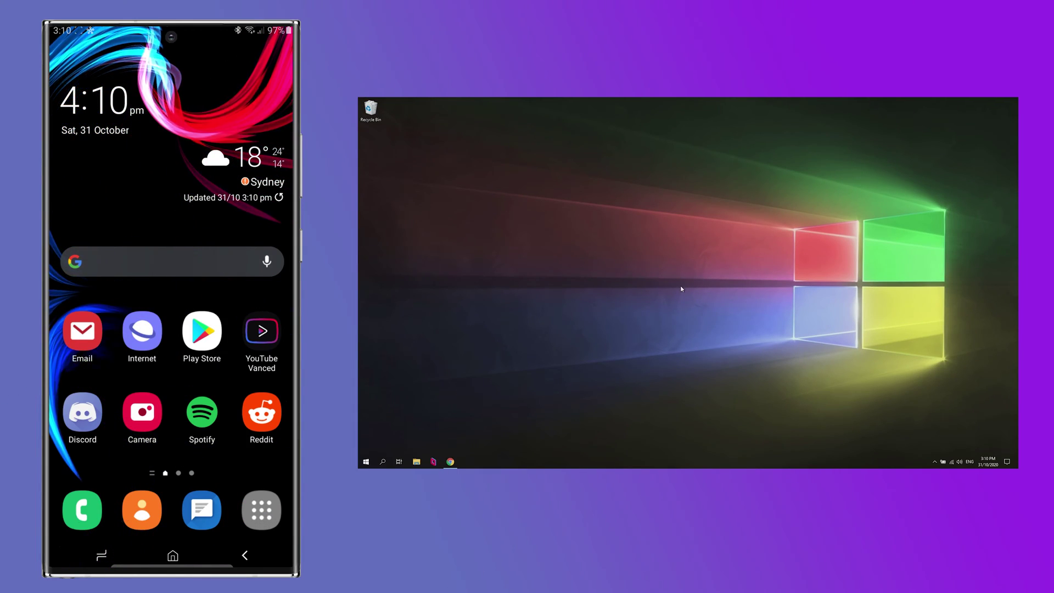
# Search the Play Store for 'wo mic' and open the installed WO Mic app's page.
pyautogui.click(202, 331)
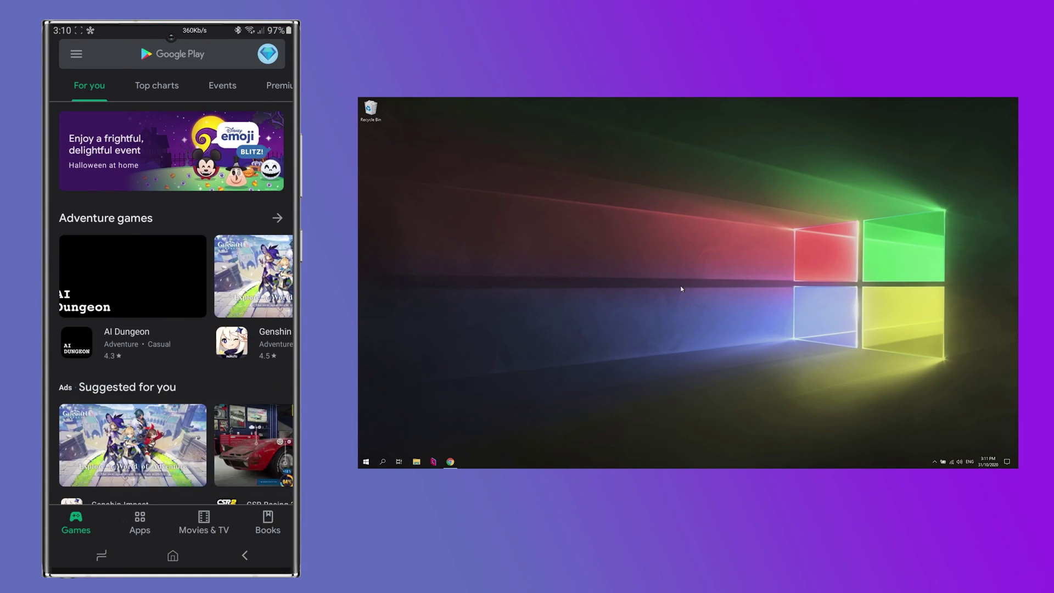
pyautogui.click(176, 53)
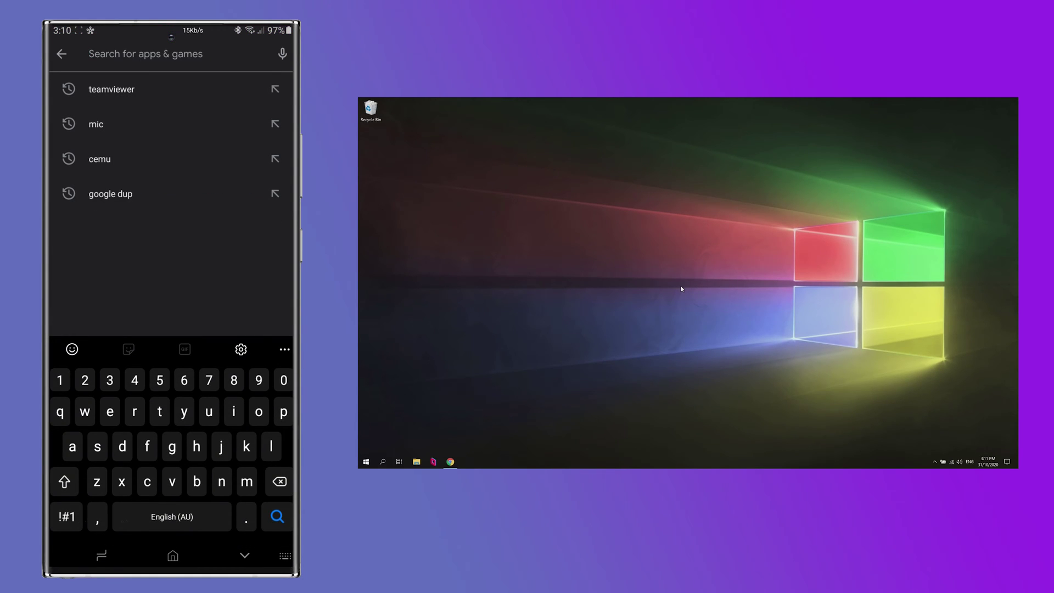
pyautogui.write('wo mic')
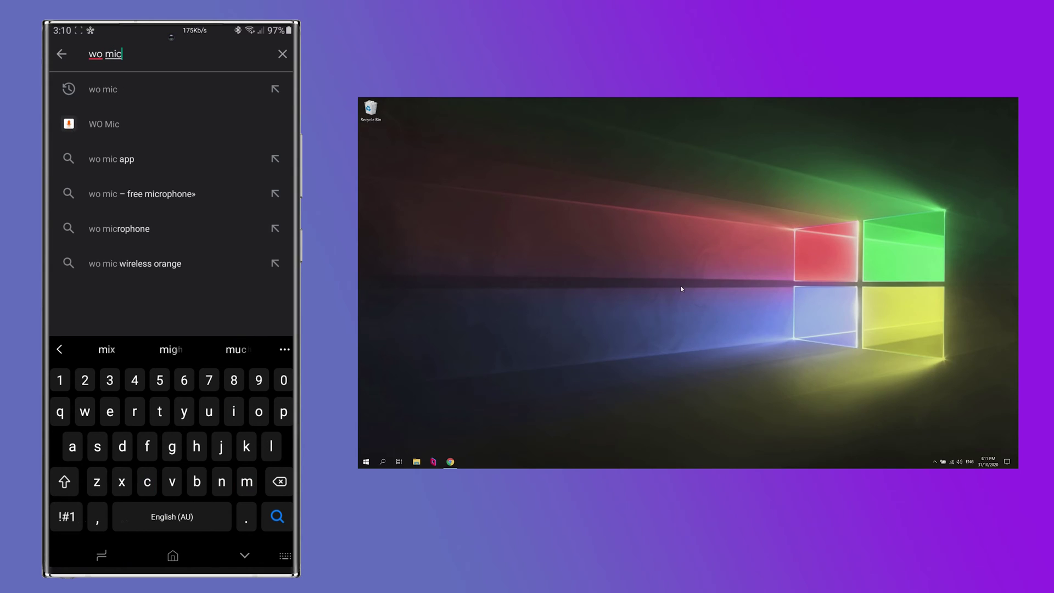
pyautogui.click(278, 516)
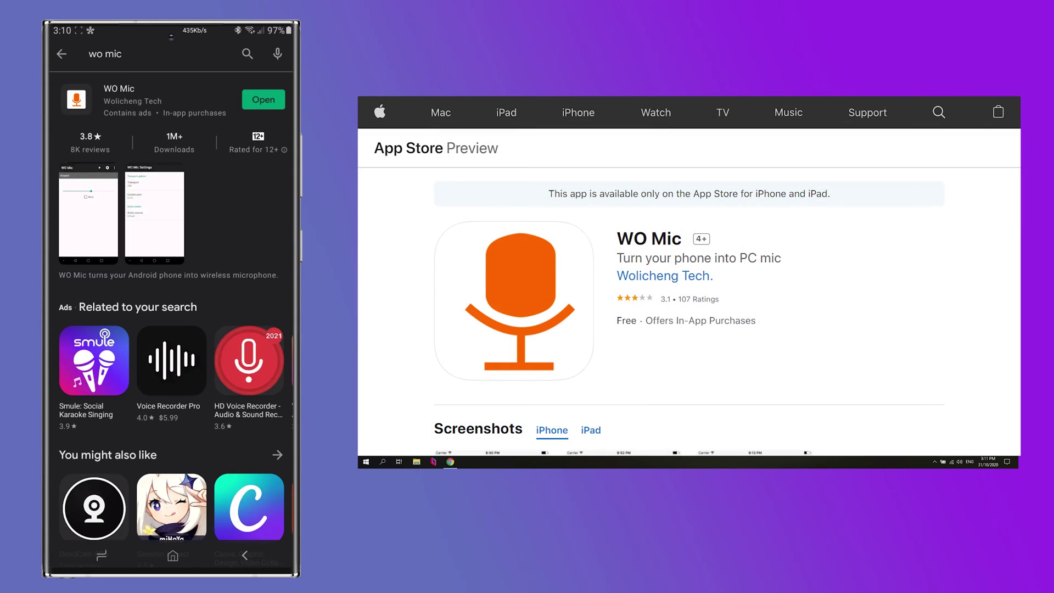
pyautogui.click(119, 88)
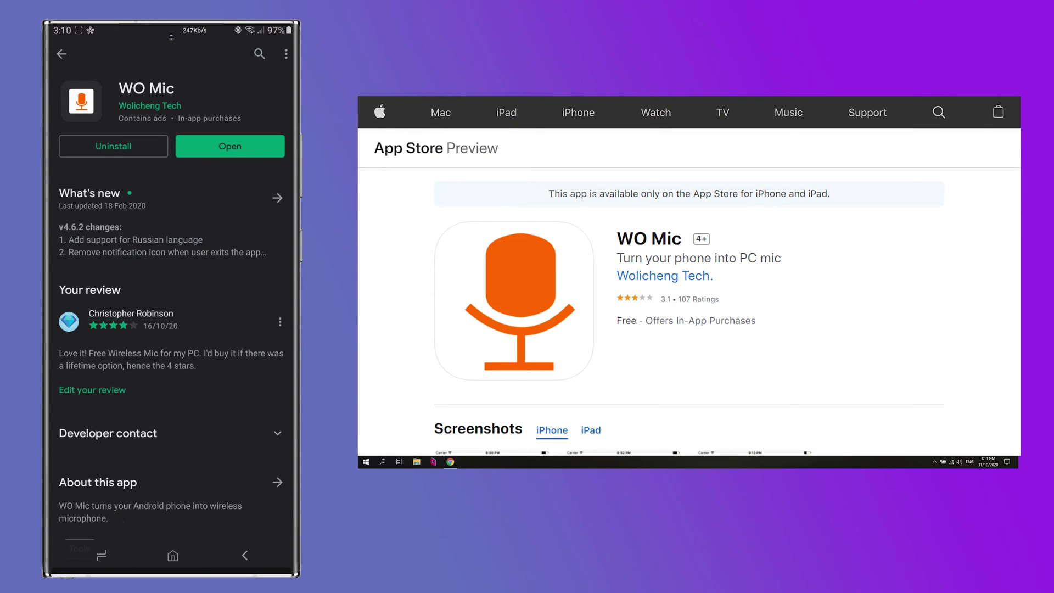
pyautogui.click(230, 146)
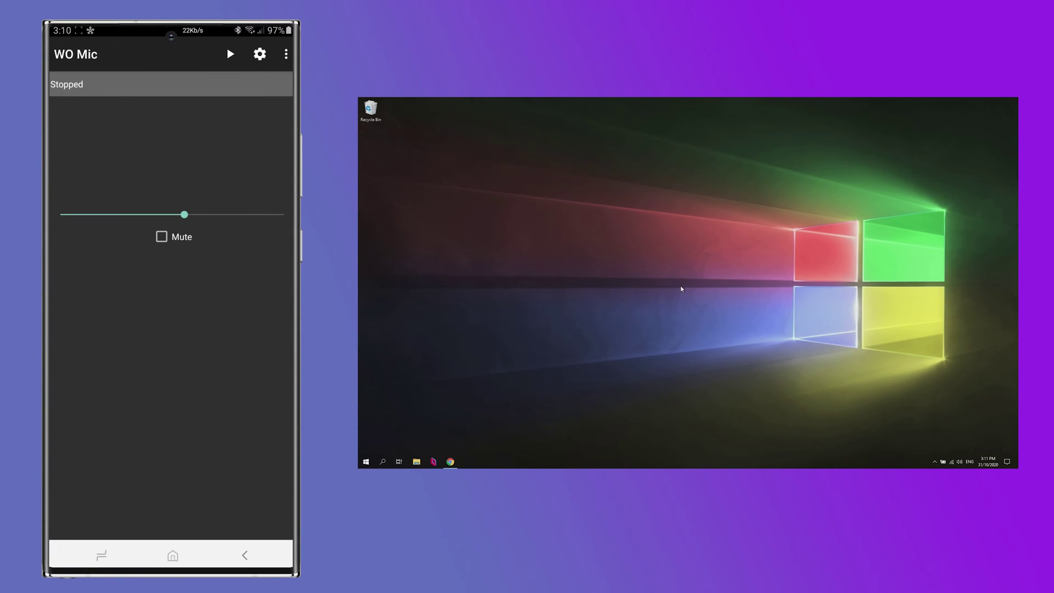
pyautogui.click(260, 54)
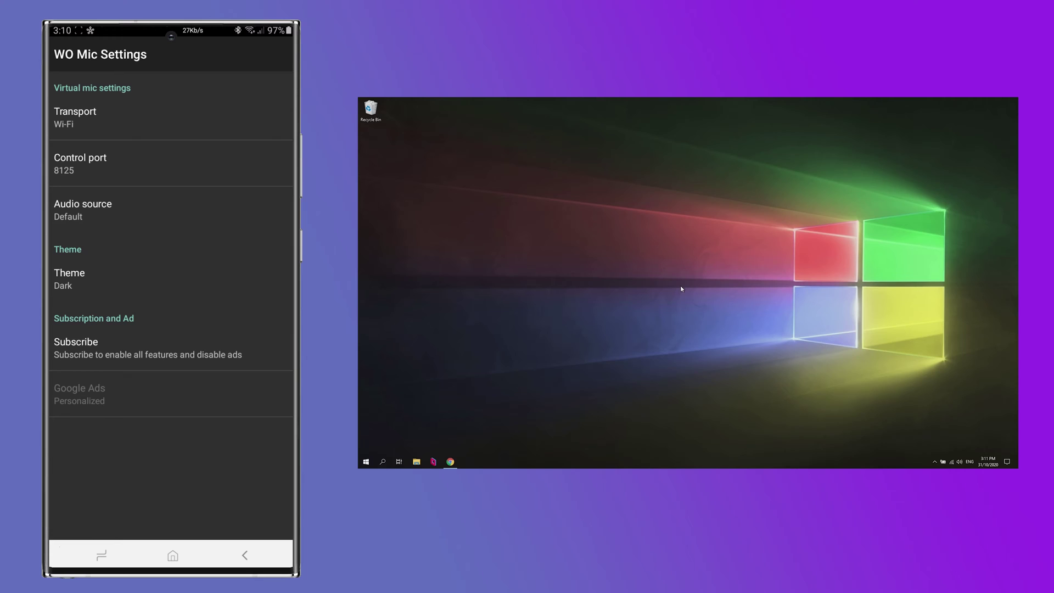
pyautogui.click(75, 117)
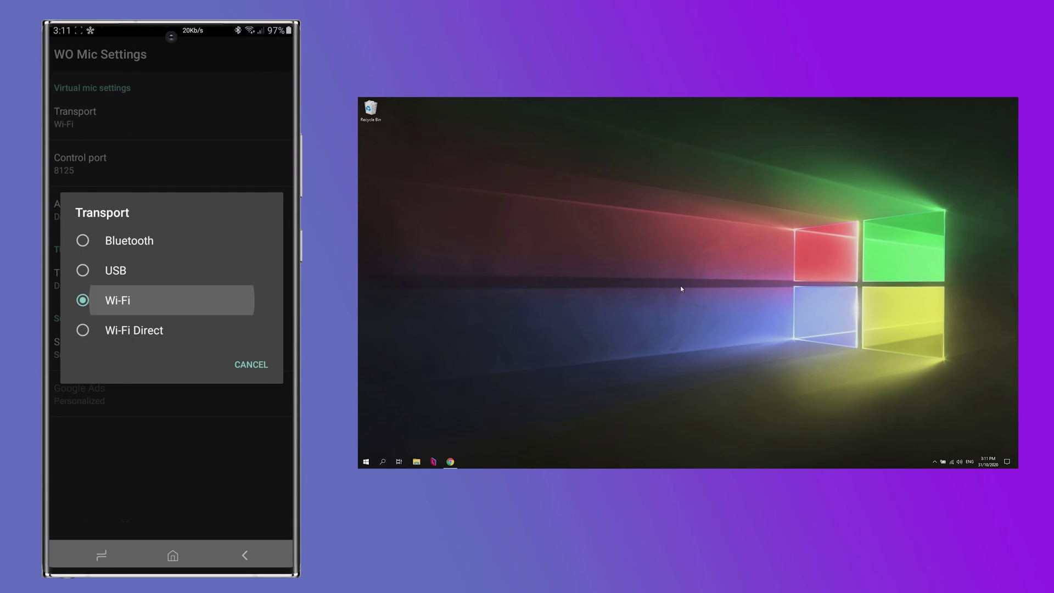
pyautogui.click(118, 300)
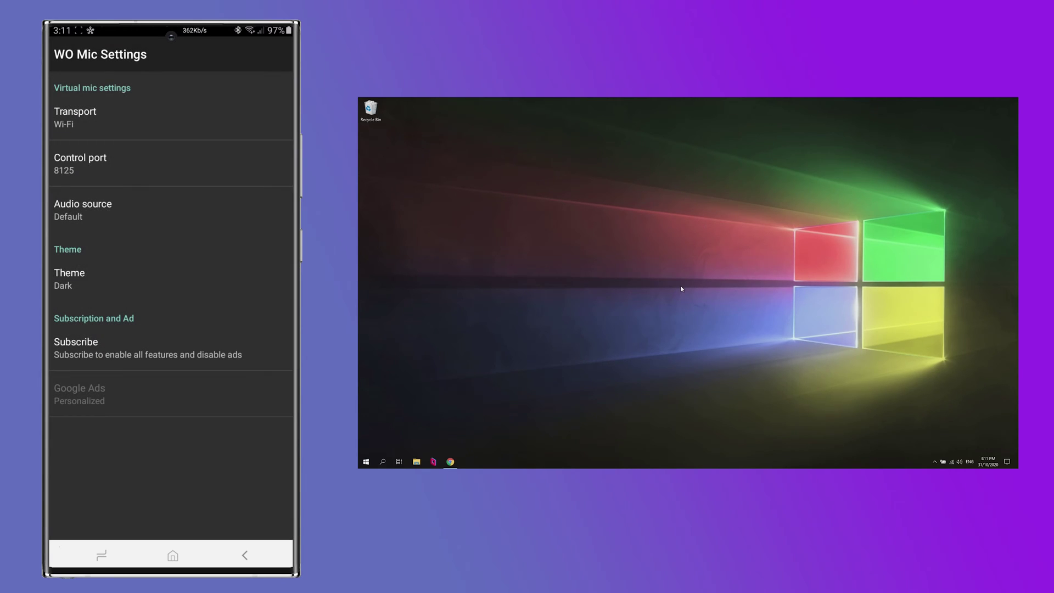
pyautogui.click(69, 279)
pyautogui.click(110, 313)
pyautogui.click(80, 164)
pyautogui.click(82, 210)
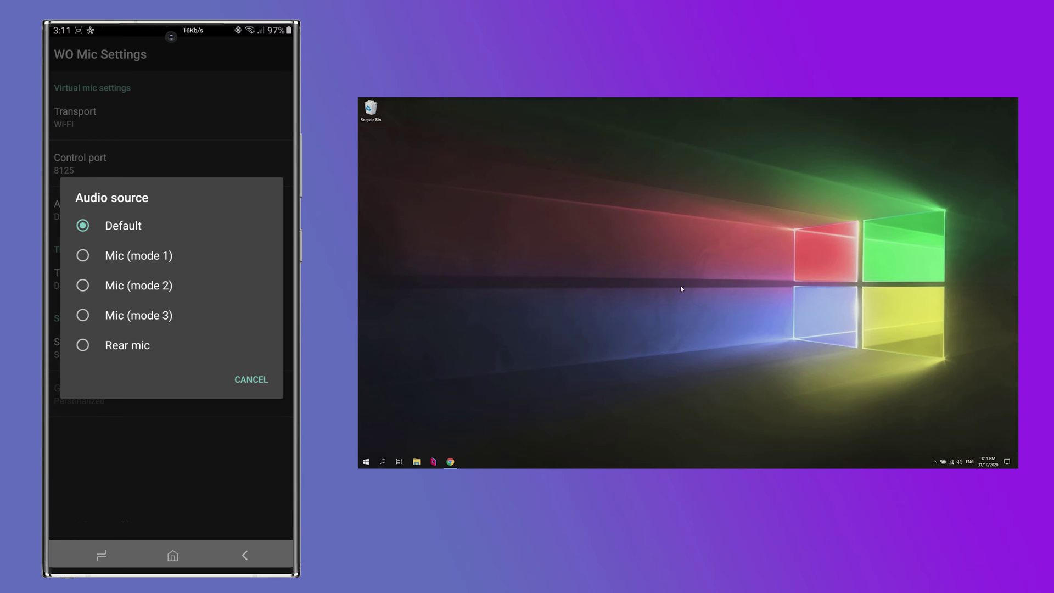
pyautogui.click(123, 225)
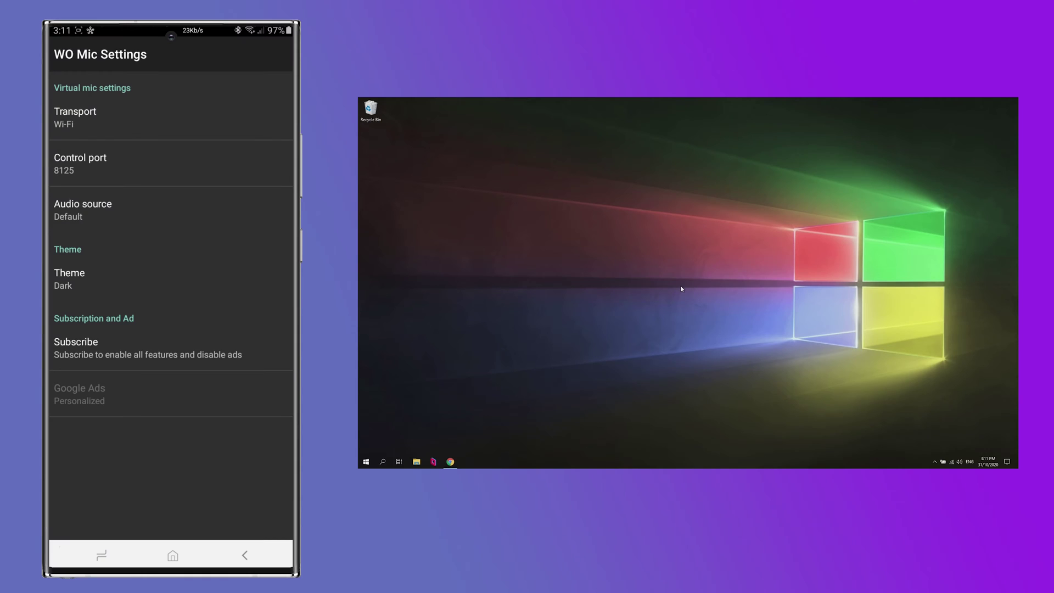
pyautogui.click(245, 555)
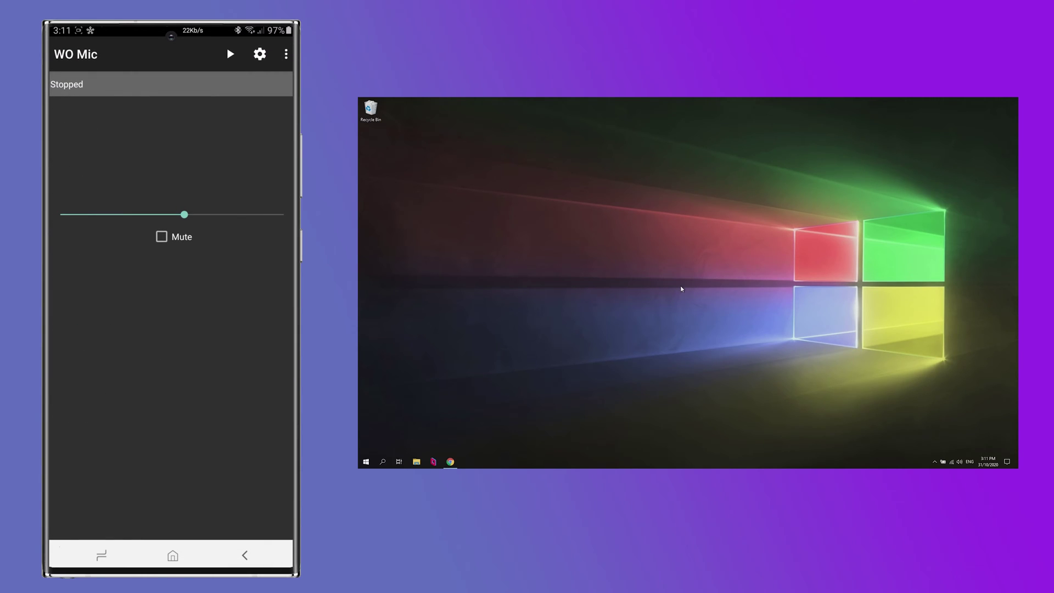
# Start WO Mic's microphone over Wi-Fi, toggling it off and back on.
pyautogui.click(230, 54)
pyautogui.click(230, 54)
pyautogui.click(230, 54)
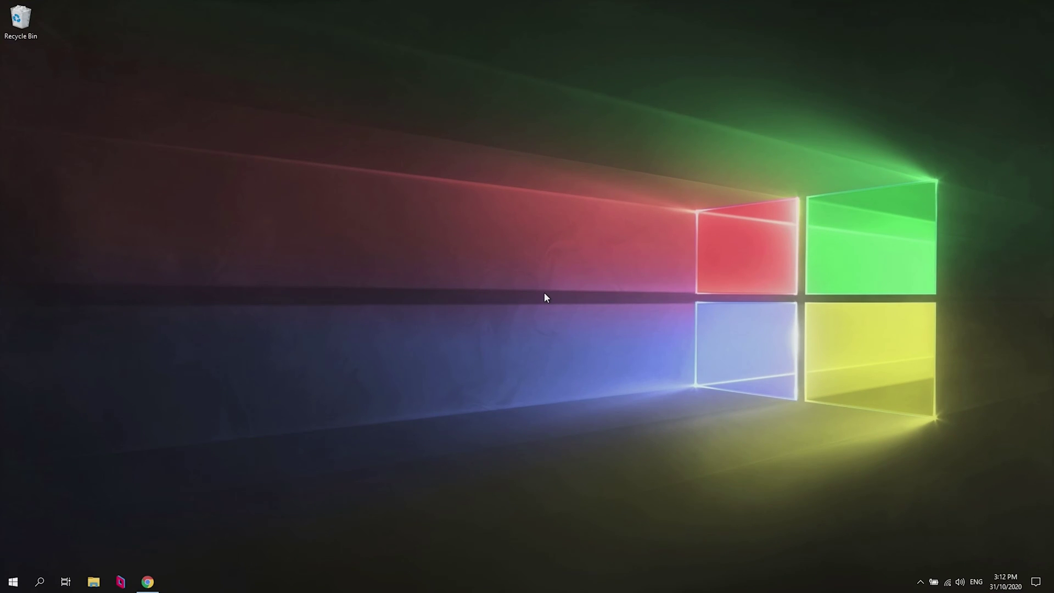
# Web-search 'wo mic' in Chrome and open the official WO Mic page on wolicheng.com.
pyautogui.click(147, 582)
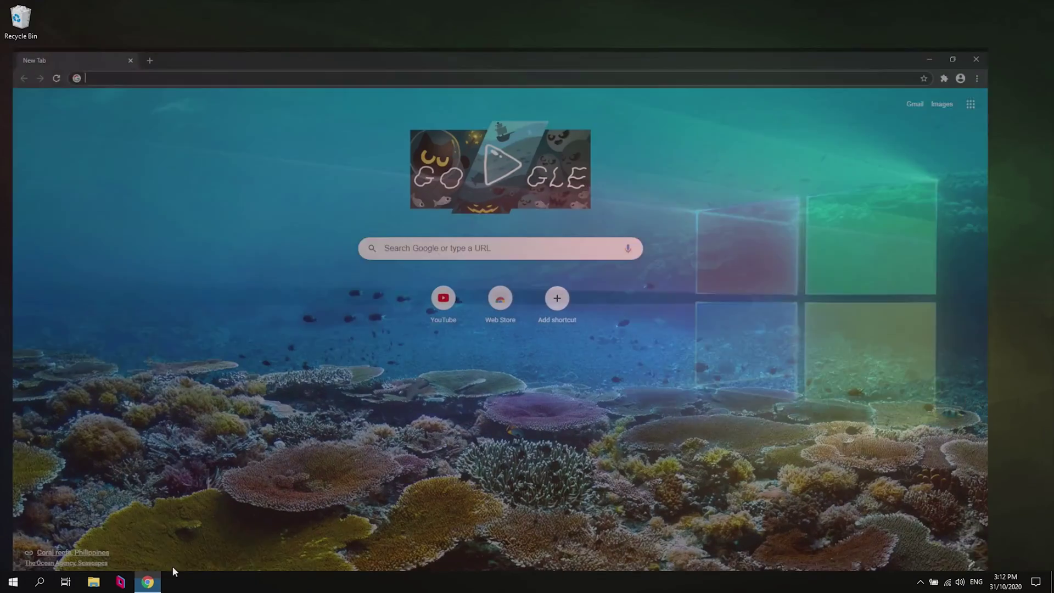
pyautogui.write('wo mic')
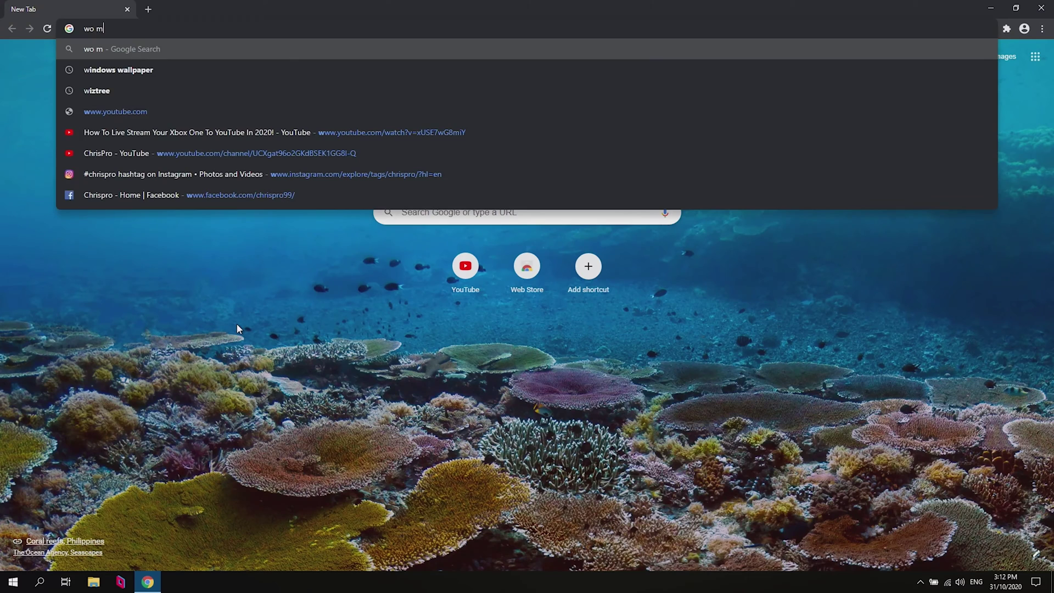
pyautogui.press('Return')
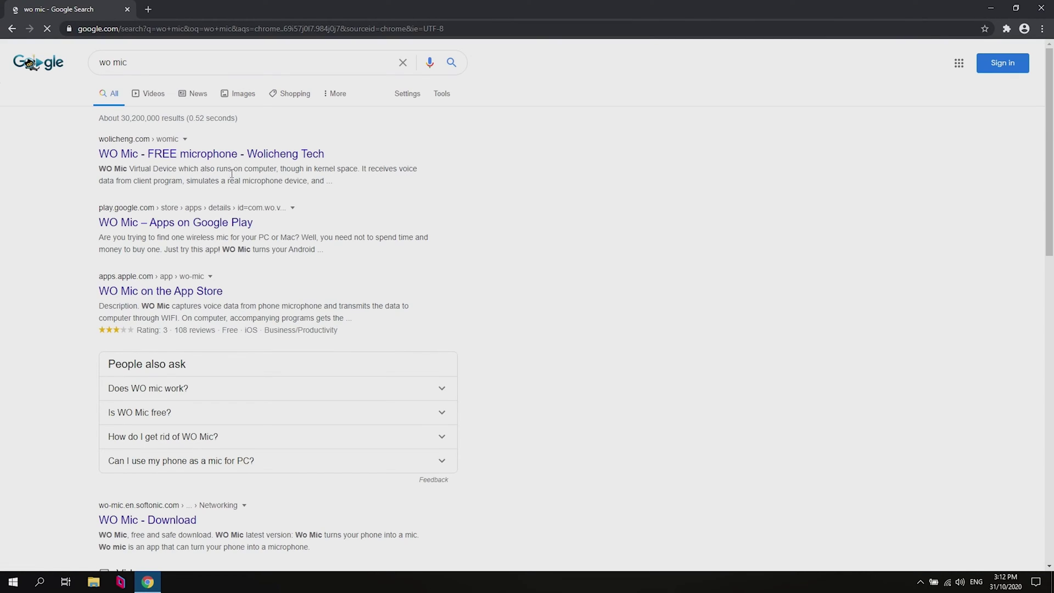
pyautogui.click(112, 153)
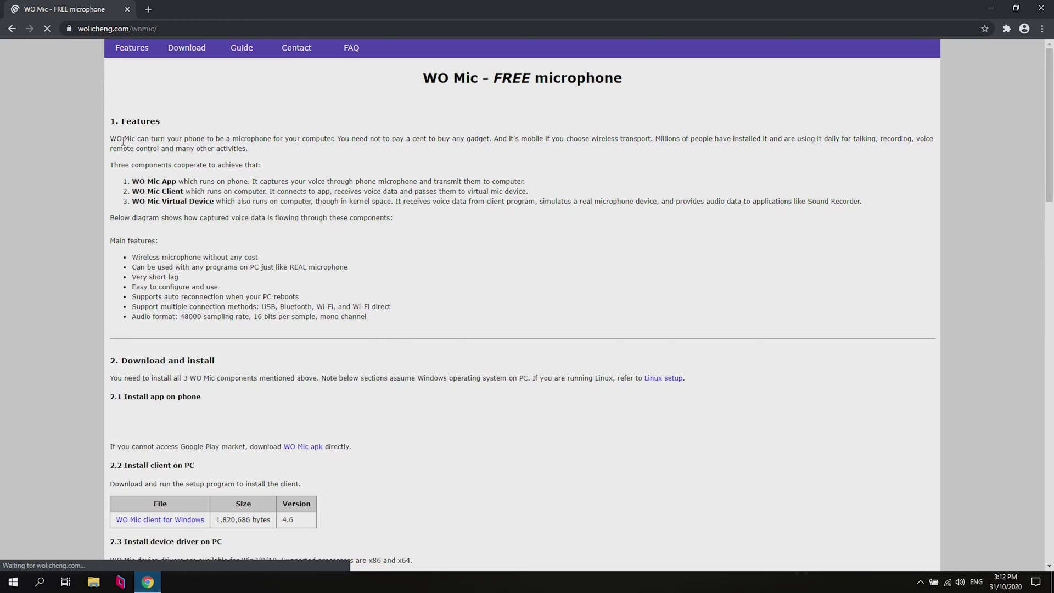
# Scroll to Download and install and download the WO Mic client for Windows.
pyautogui.scroll(-10, 283, 218)
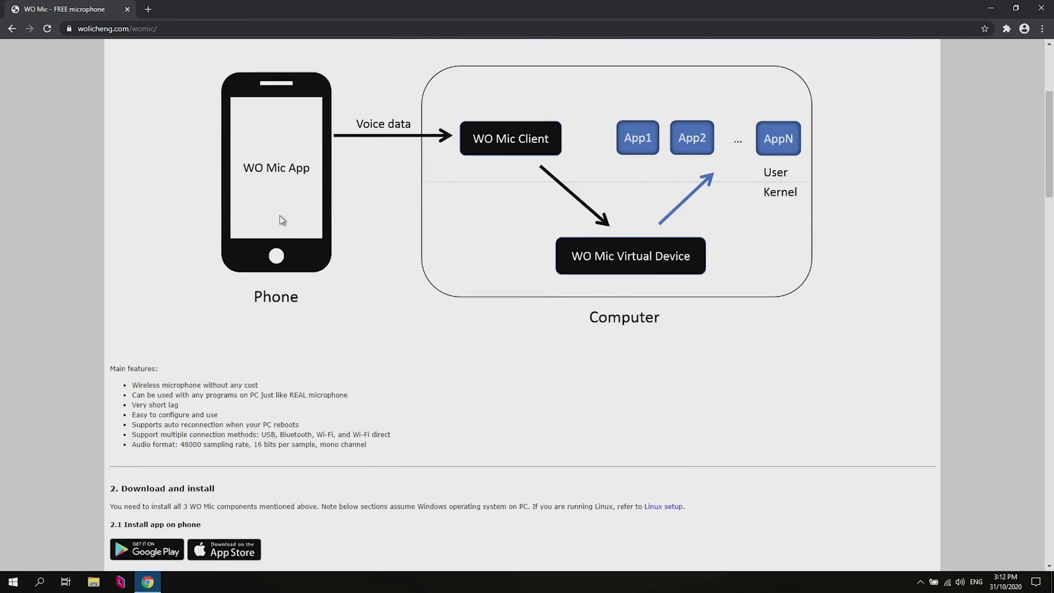
pyautogui.scroll(-1, 179, 214)
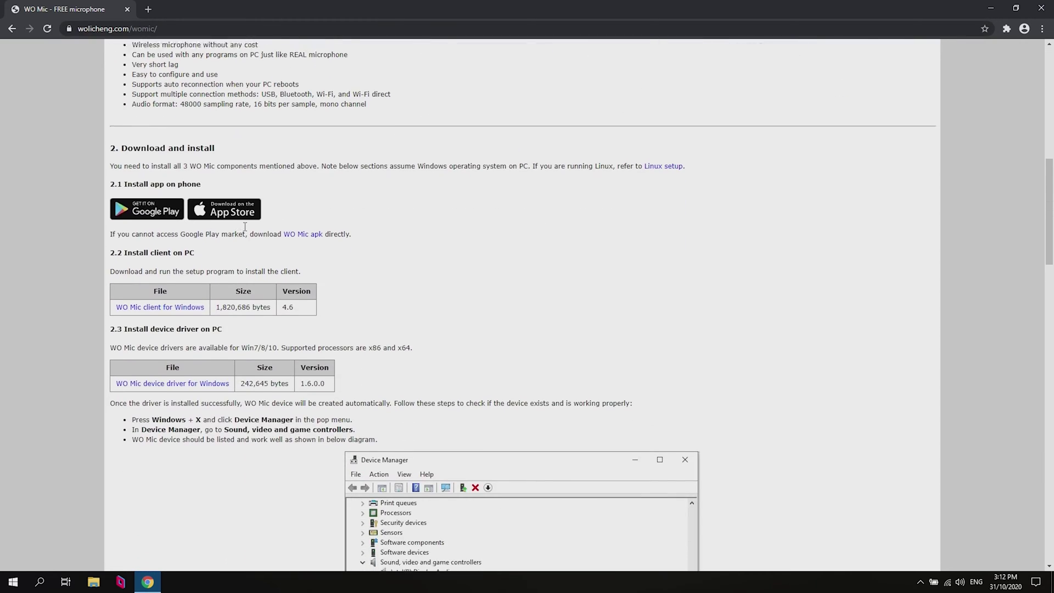
pyautogui.click(142, 261)
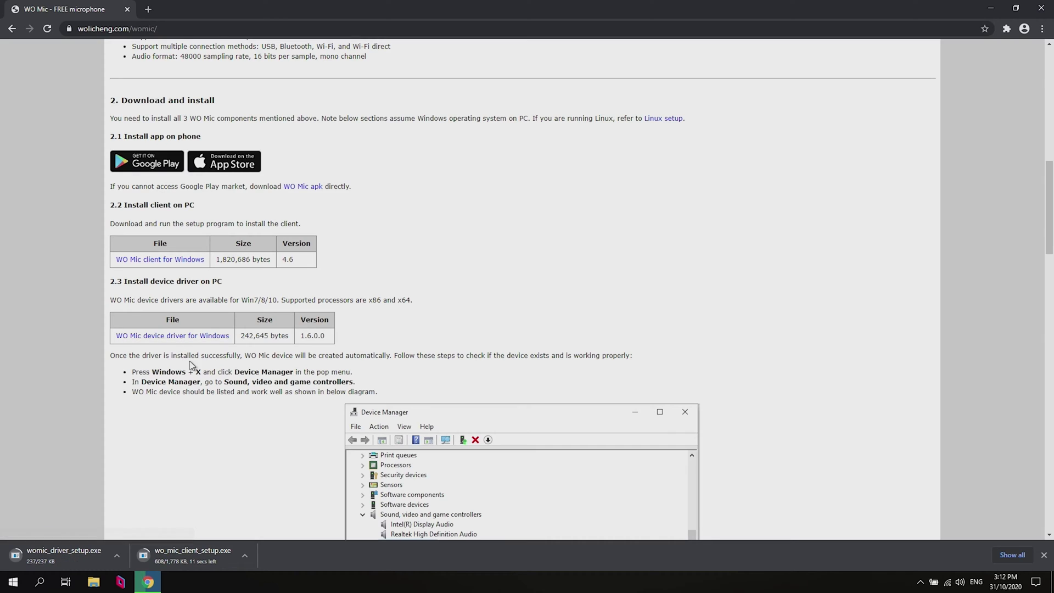
# Install WO Mic Client to C:\Program Files (x86)\WOMic with auto-start enabled, then finish setup.
pyautogui.click(196, 559)
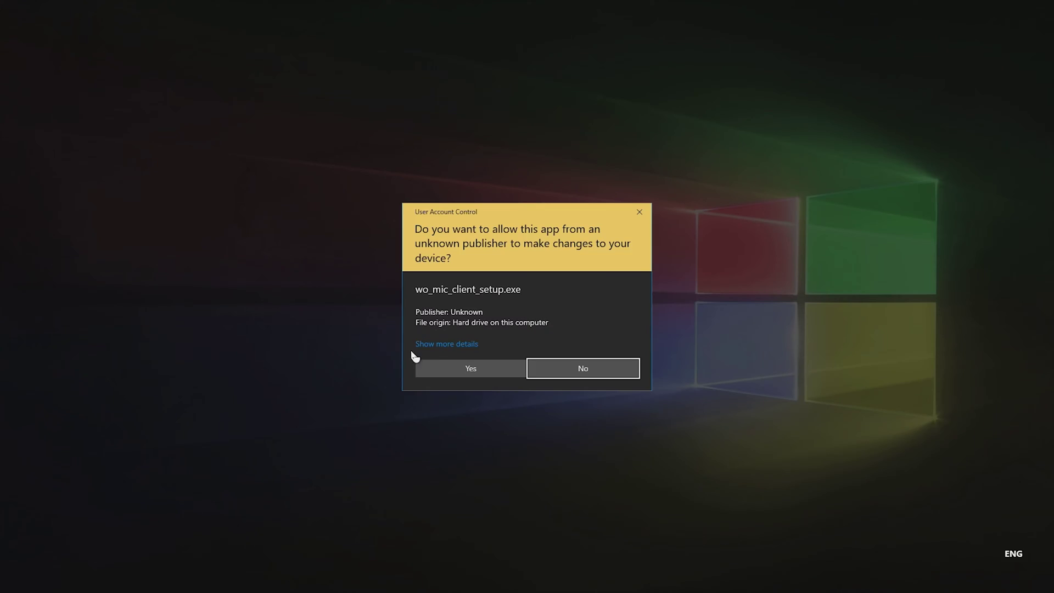
pyautogui.click(456, 367)
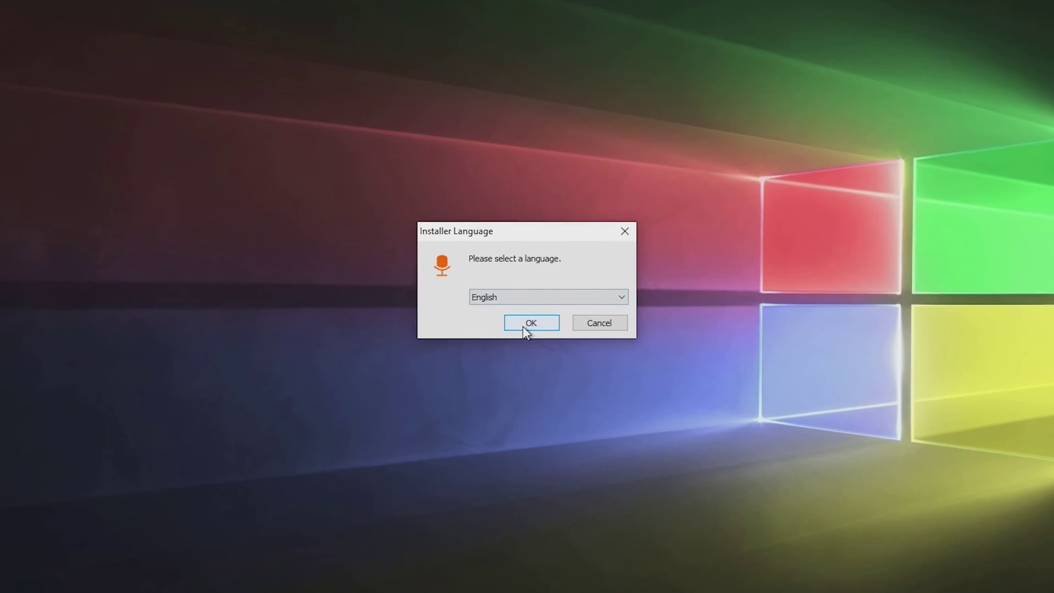
pyautogui.click(525, 325)
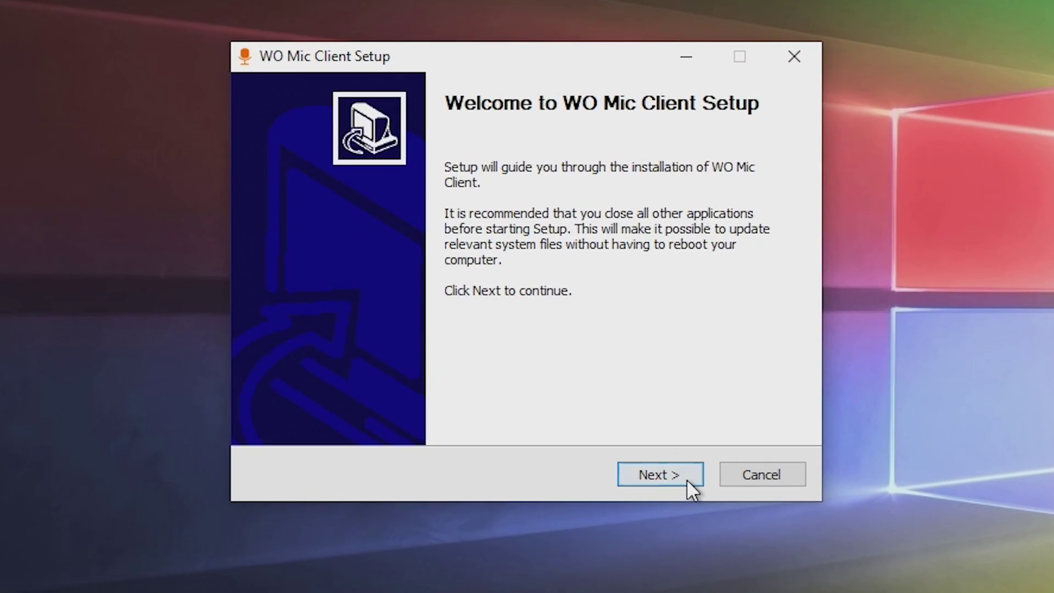
pyautogui.click(661, 453)
pyautogui.click(455, 285)
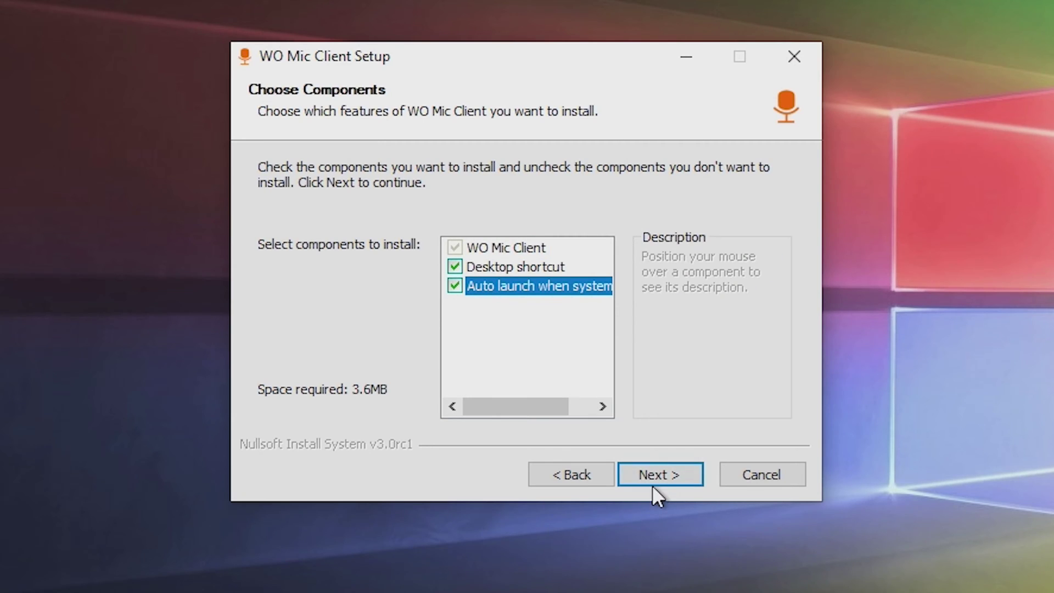
pyautogui.click(670, 472)
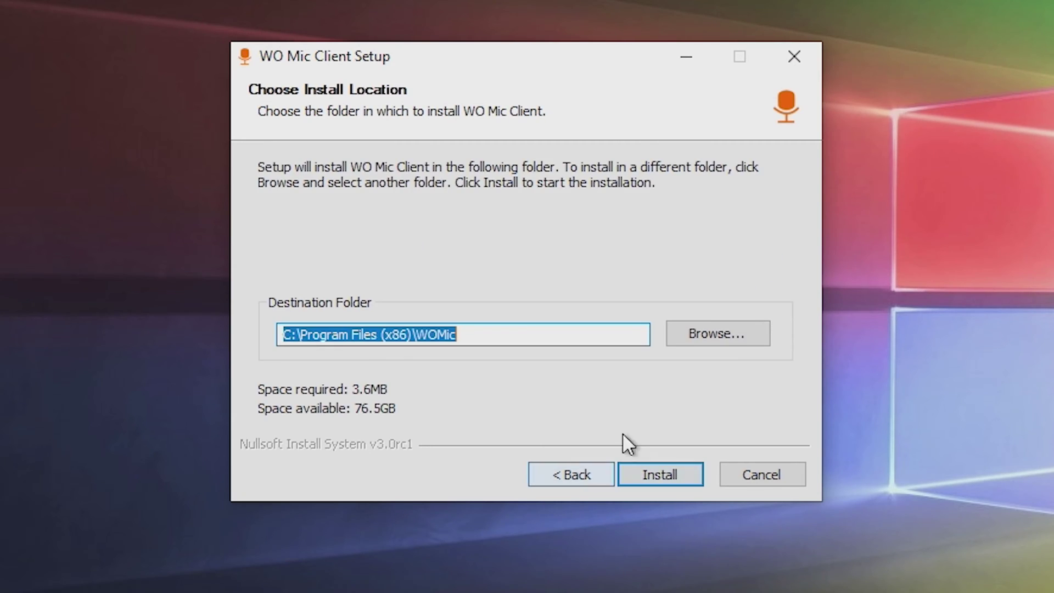
pyautogui.click(677, 482)
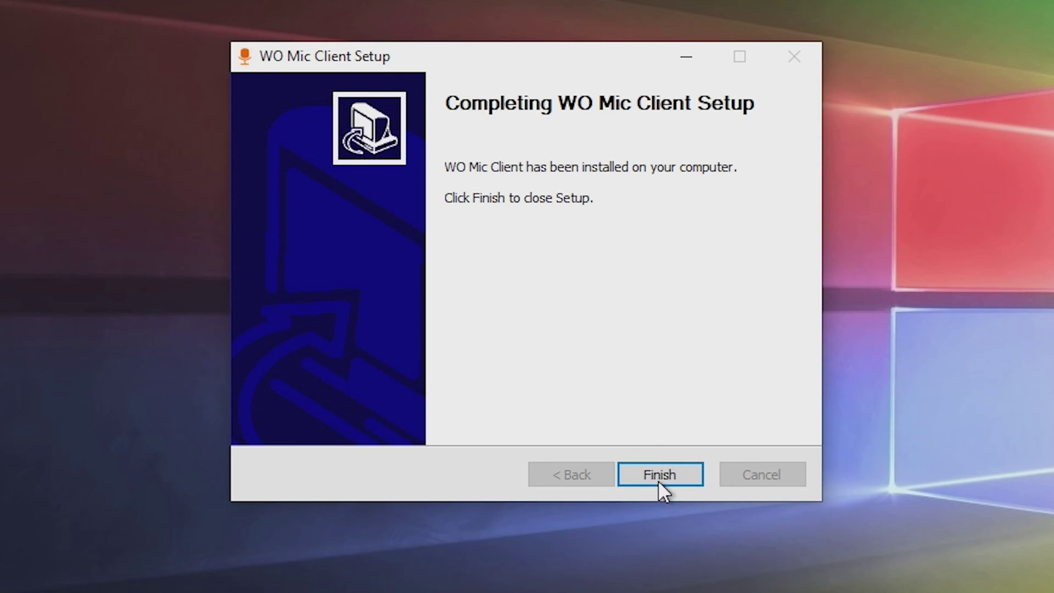
pyautogui.click(636, 482)
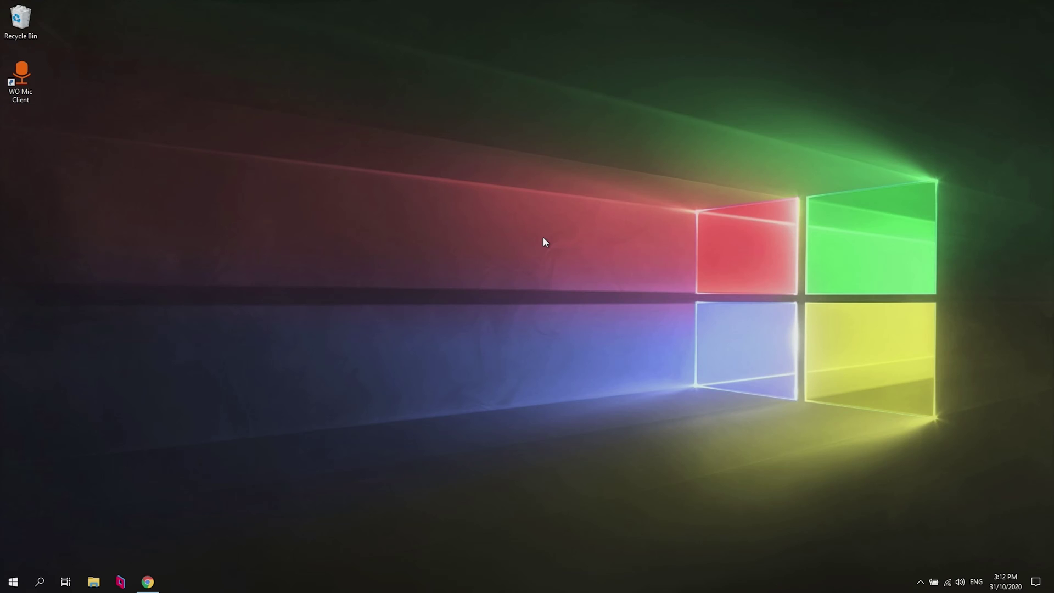
# Install the Windows 10 x64 WO Mic driver from the downloaded installer and close setup.
pyautogui.click(147, 582)
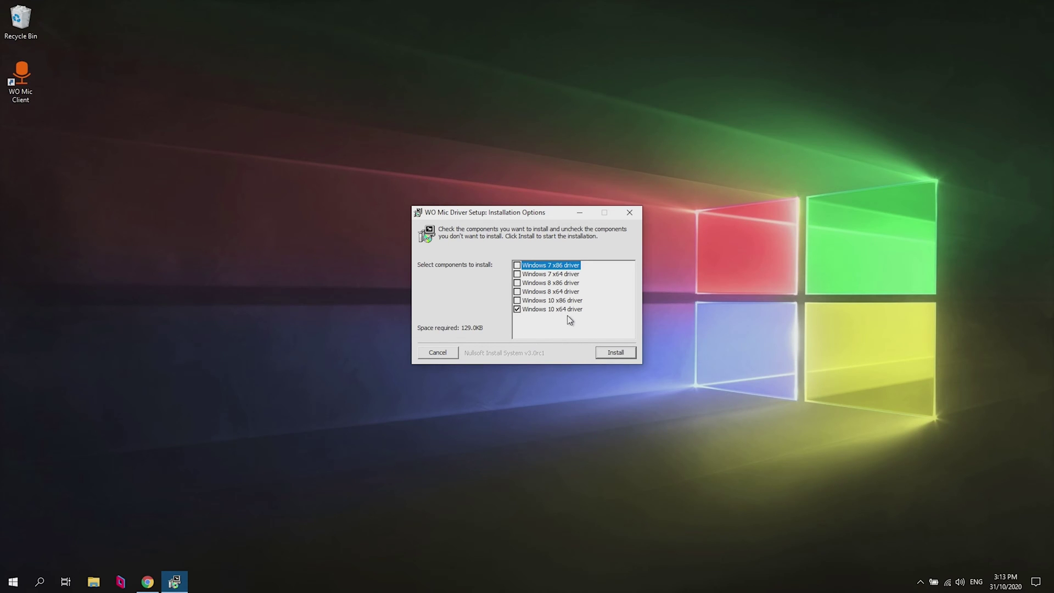
pyautogui.click(600, 353)
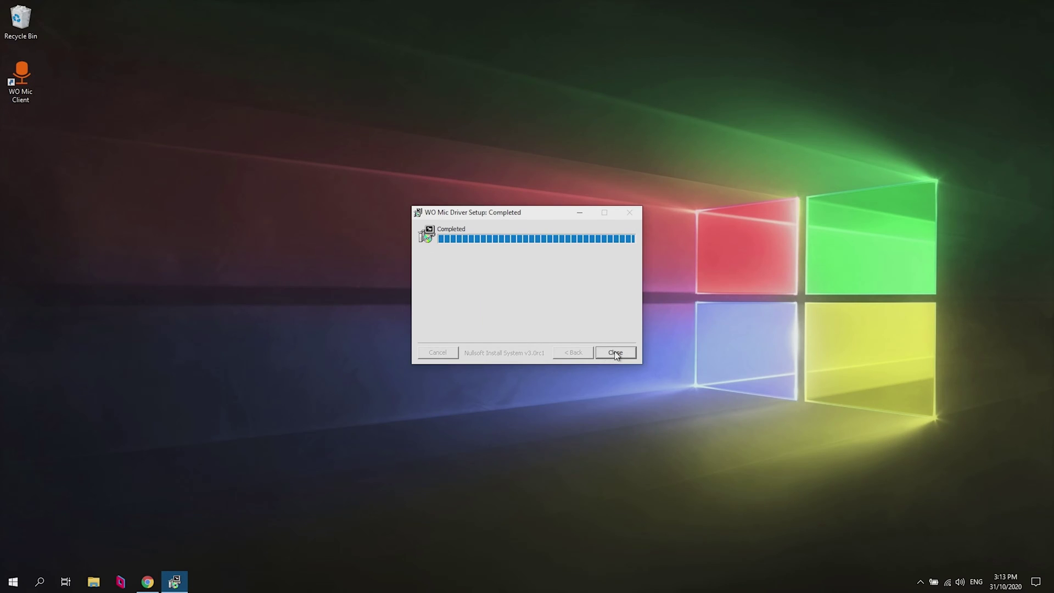
pyautogui.click(615, 353)
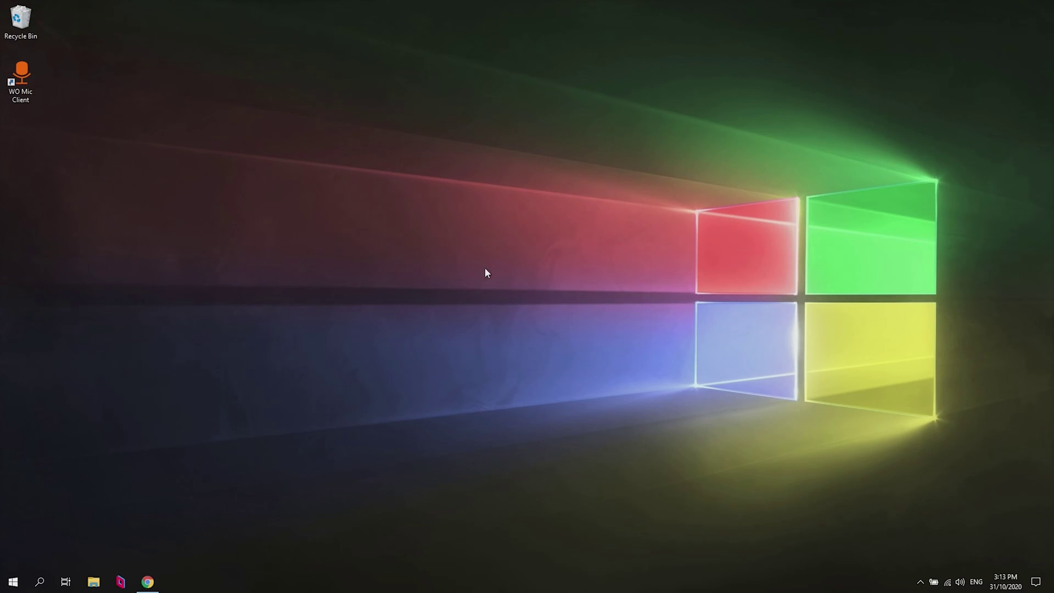
# Launch WO Mic Client, reposition its window, and review Advanced options without changing them.
pyautogui.doubleClick(19, 73)
pyautogui.moveTo(364, 117); pyautogui.dragTo(437, 191)
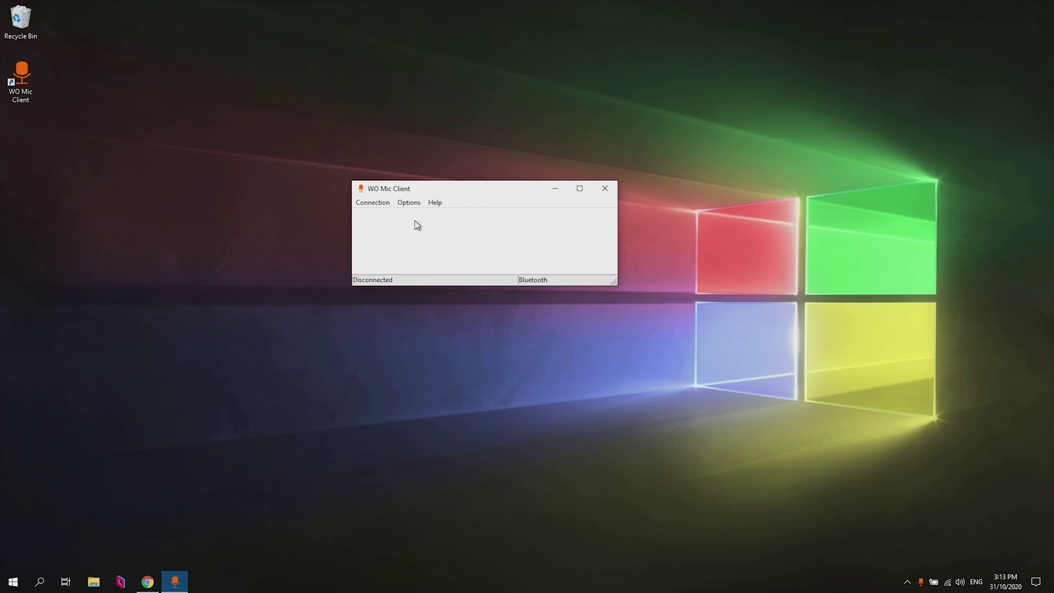
pyautogui.click(407, 203)
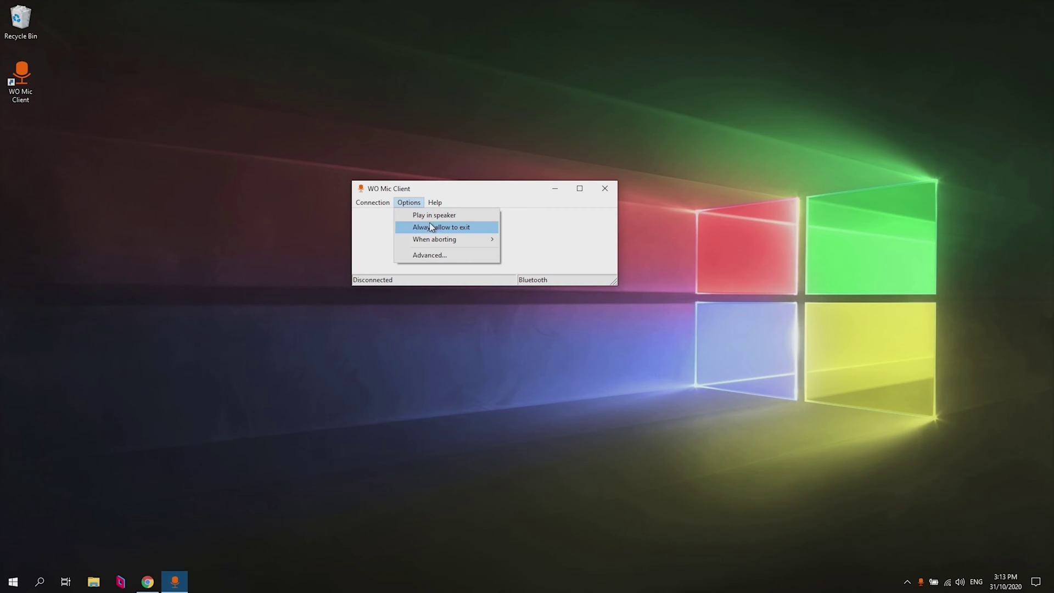
pyautogui.click(454, 258)
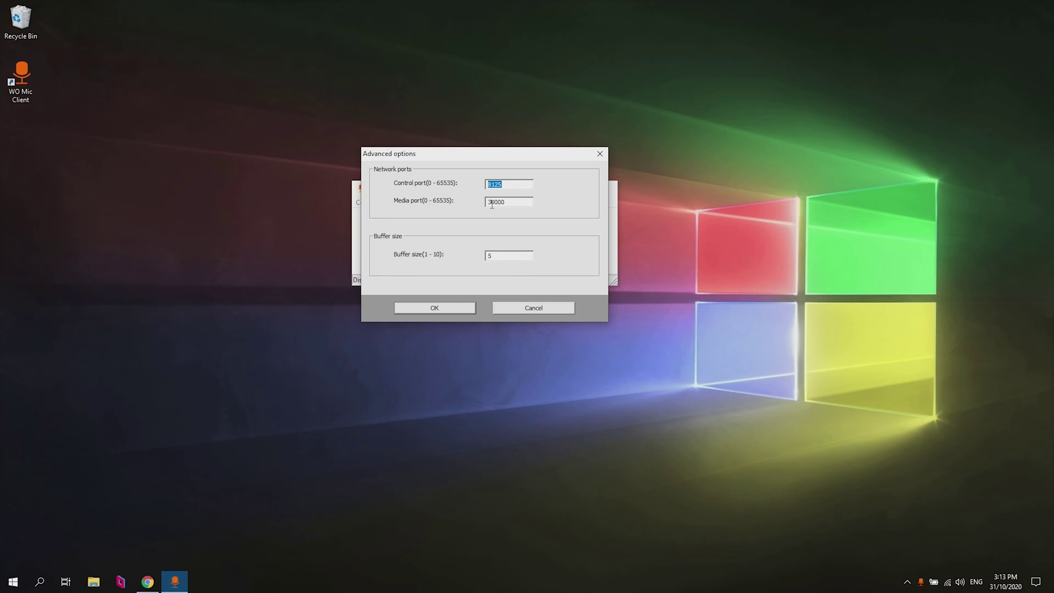
pyautogui.click(506, 306)
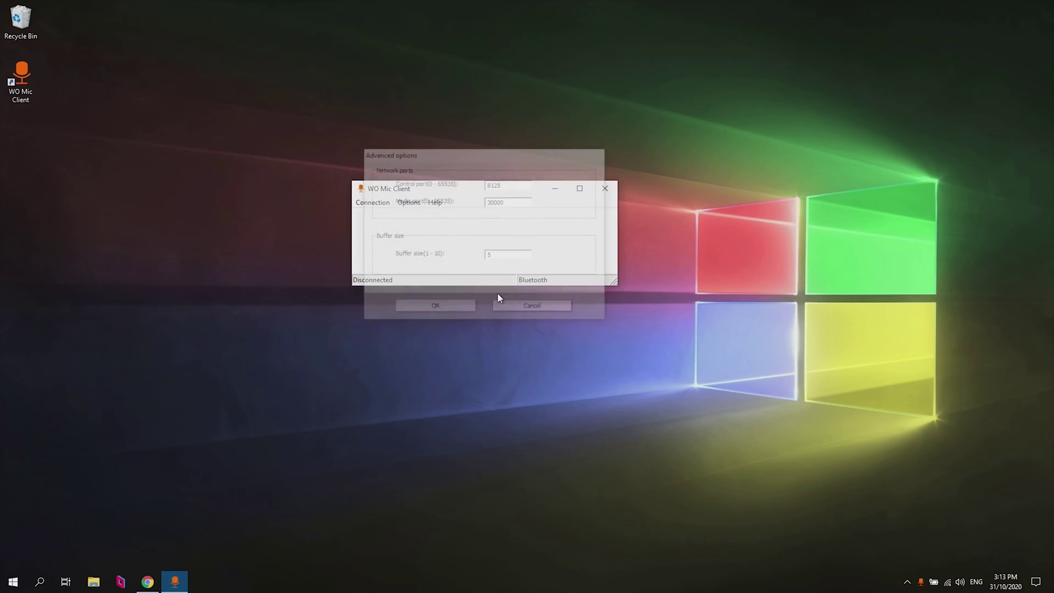
# Enable Options > When aborting > Auto reconnect and confirm it is checked.
pyautogui.click(413, 202)
pyautogui.moveTo(438, 241)
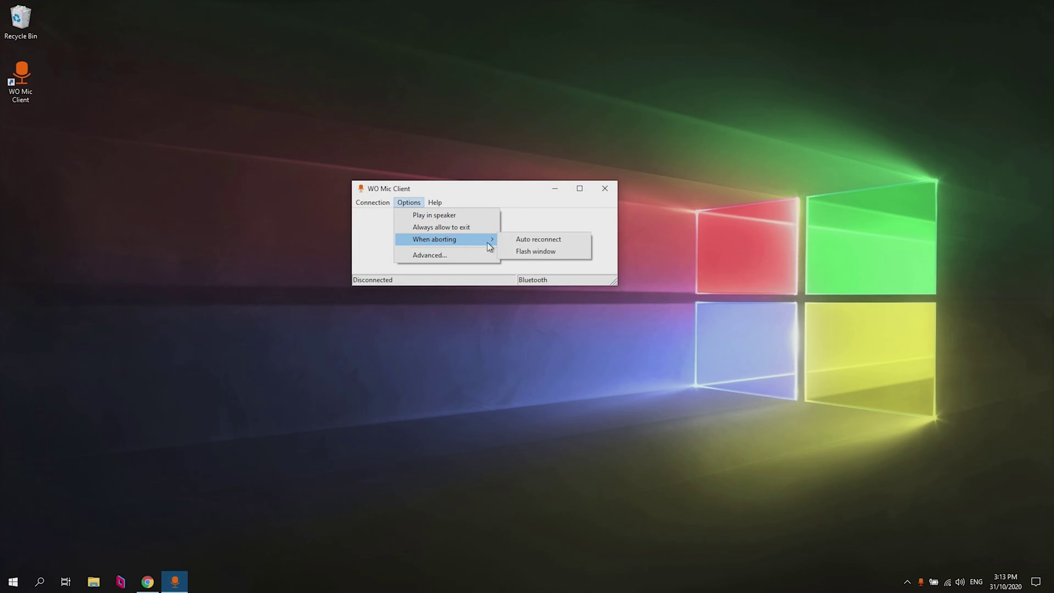
pyautogui.click(516, 240)
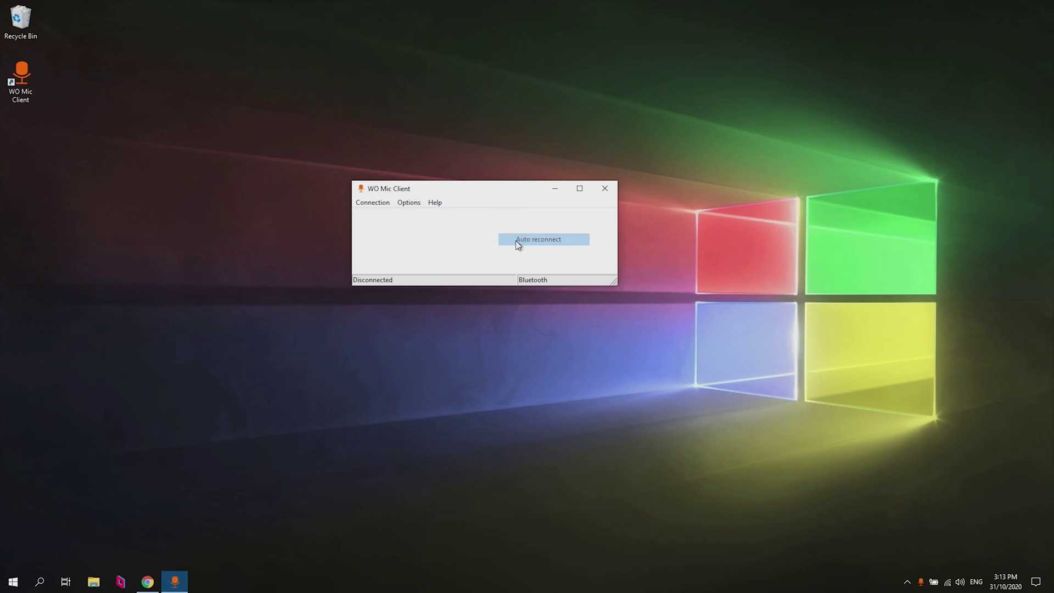
pyautogui.click(409, 202)
# Connect WO Mic Client to the phone over Wi-Fi at 192.168.0.106.
pyautogui.moveTo(380, 203)
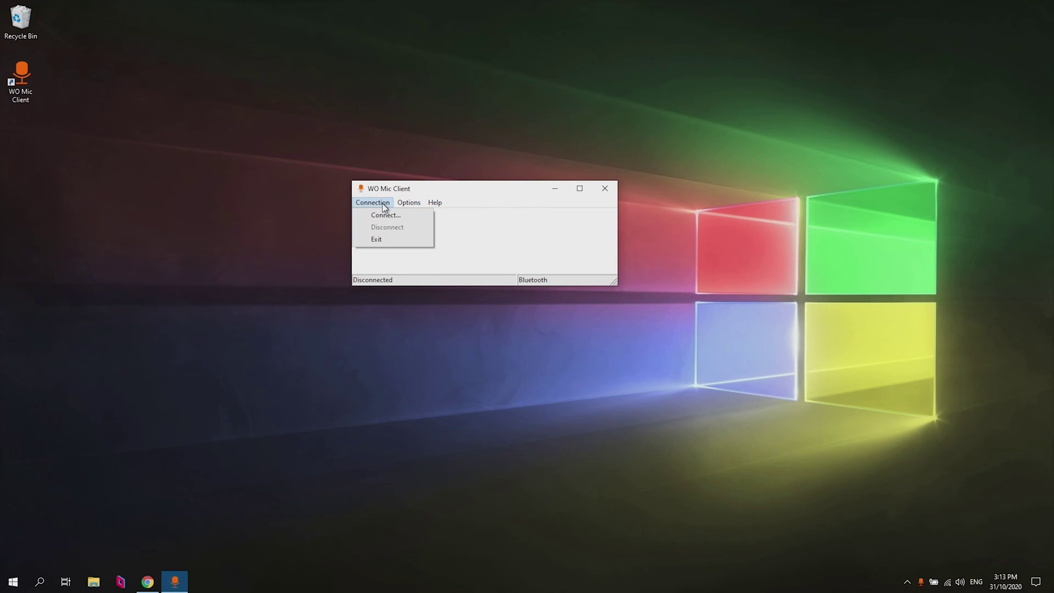
pyautogui.click(408, 216)
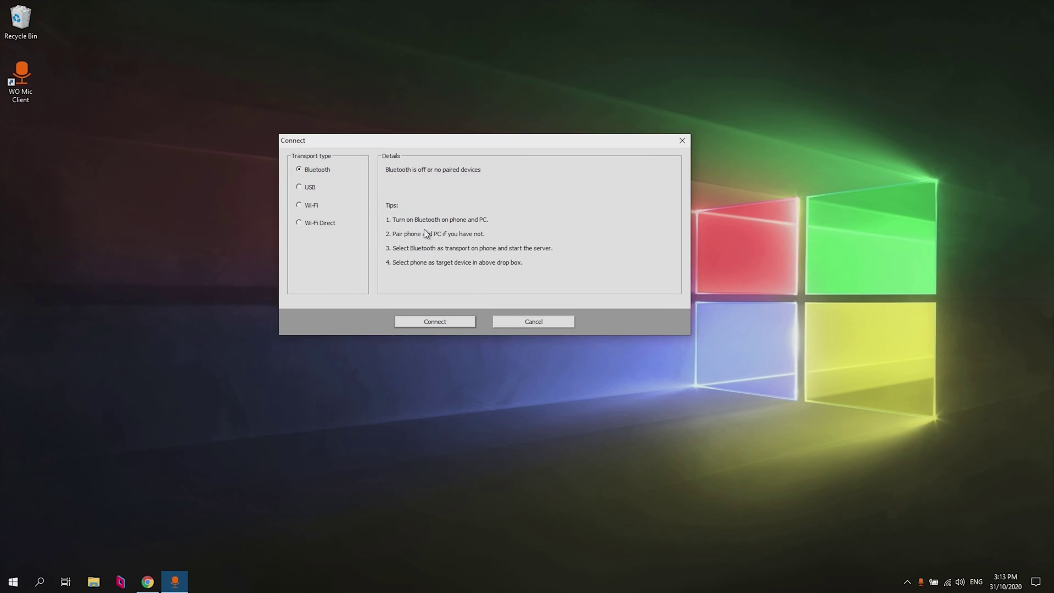
pyautogui.click(301, 207)
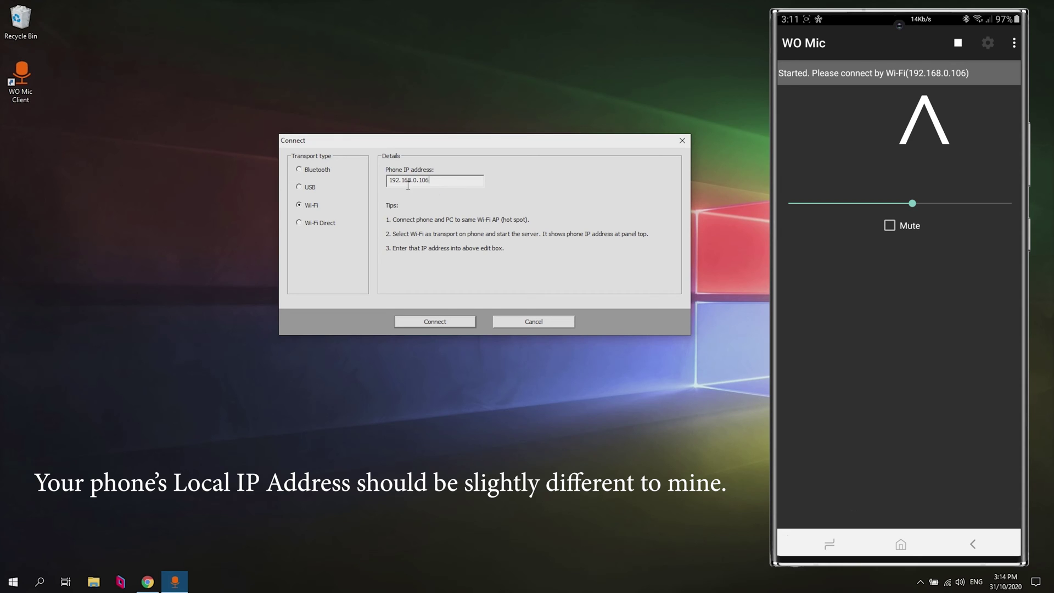
pyautogui.click(411, 323)
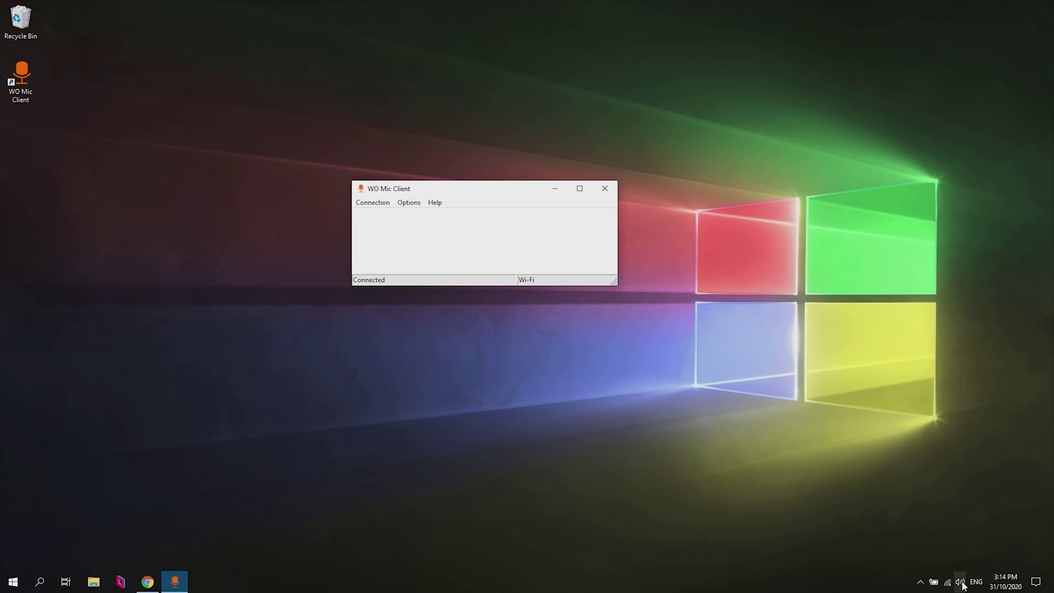
# Open the legacy Sound recording devices list to confirm WO Mic Device is the default.
pyautogui.click(961, 583)
pyautogui.rightClick(961, 584)
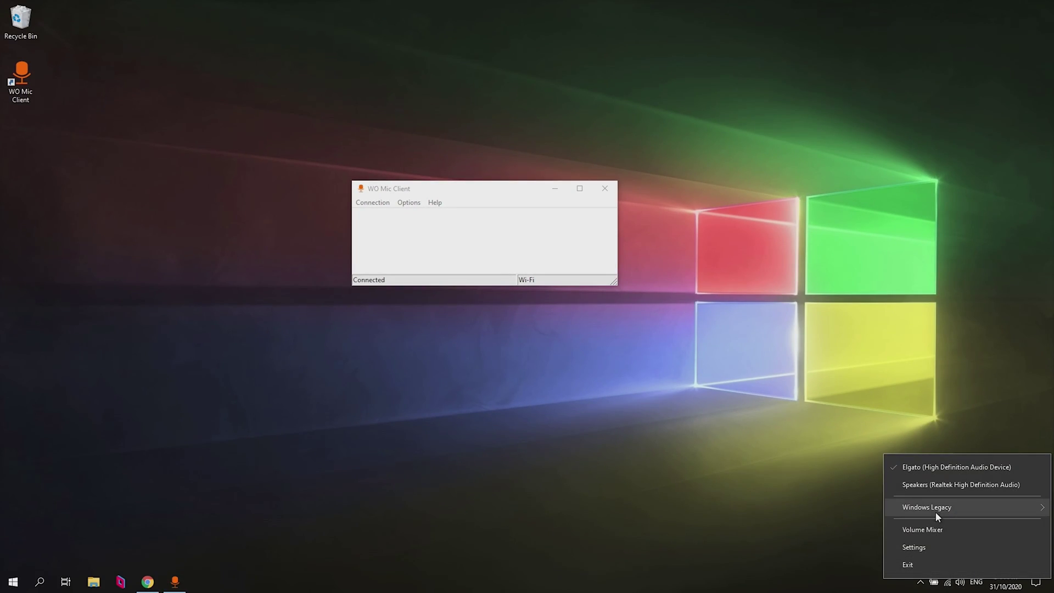
pyautogui.moveTo(936, 504)
pyautogui.click(823, 468)
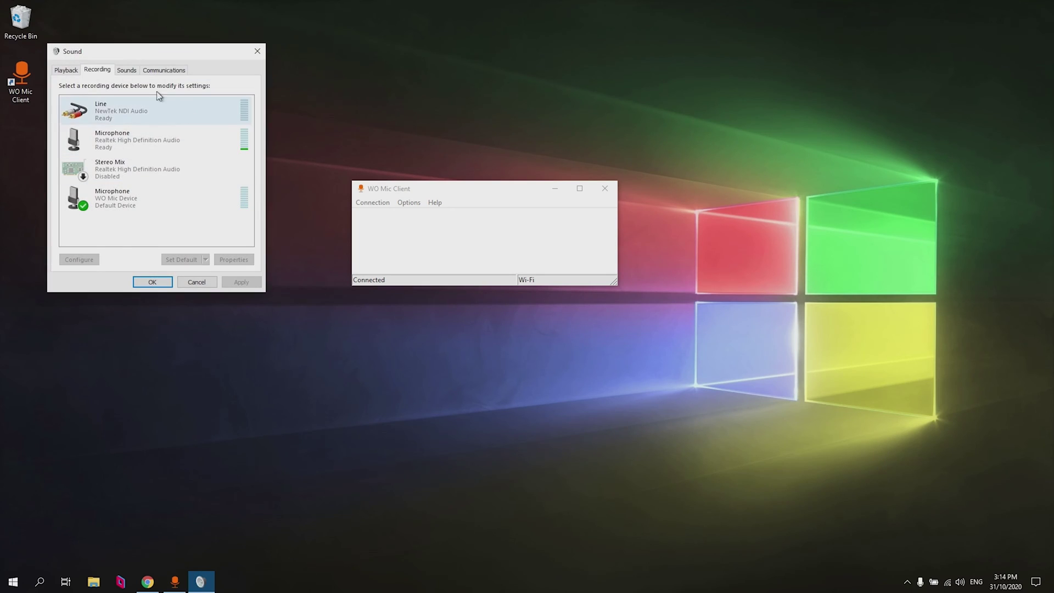
pyautogui.moveTo(133, 52); pyautogui.dragTo(173, 78)
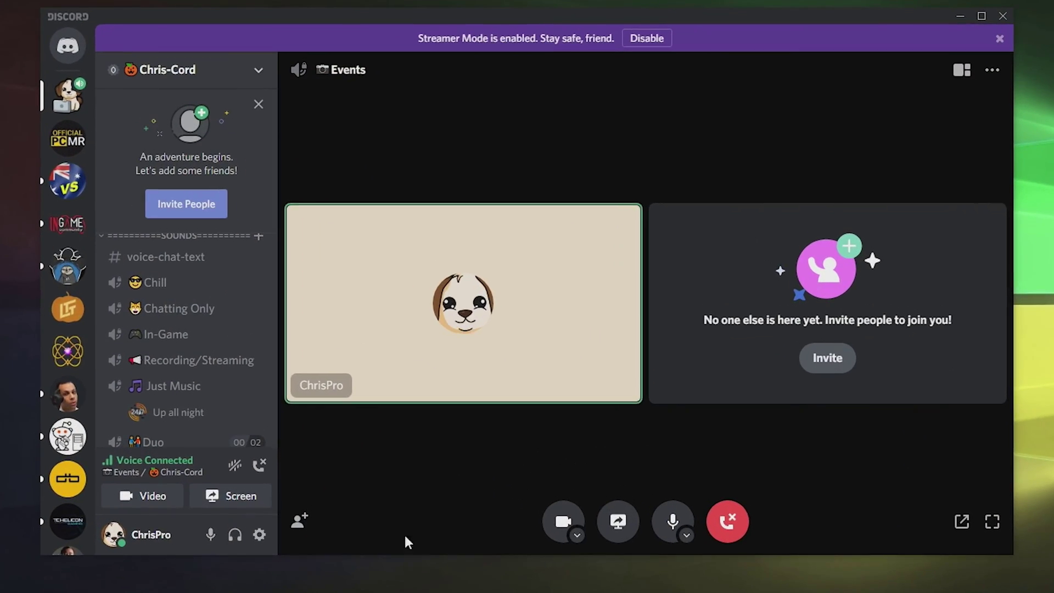
# Set Discord's input device to Microphone (WO Mic Device), keep output Default, and return to the call.
pyautogui.click(258, 535)
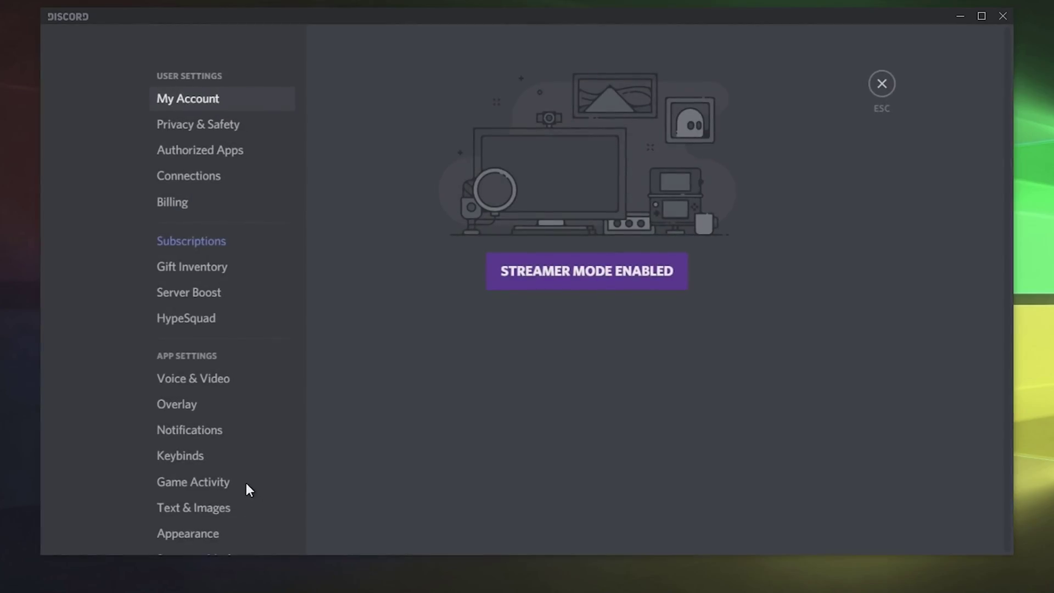
pyautogui.click(206, 382)
pyautogui.click(474, 137)
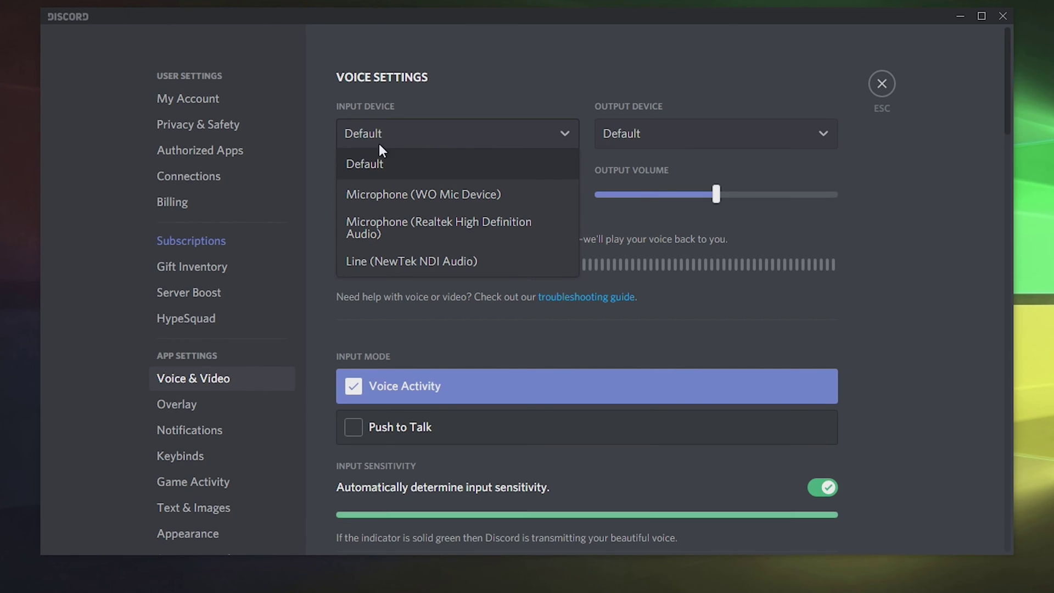
pyautogui.click(407, 207)
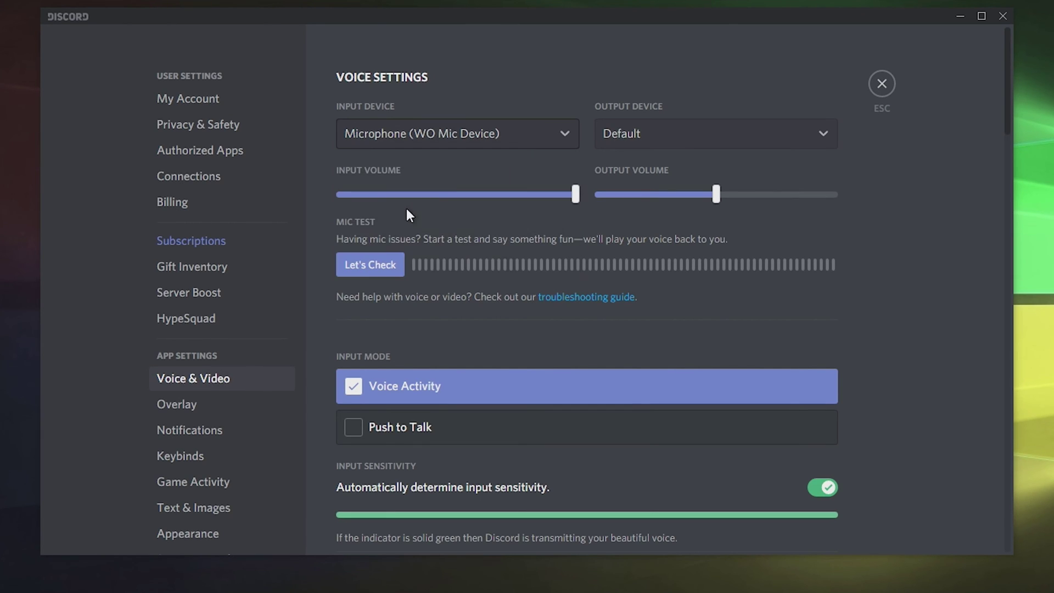
pyautogui.click(634, 144)
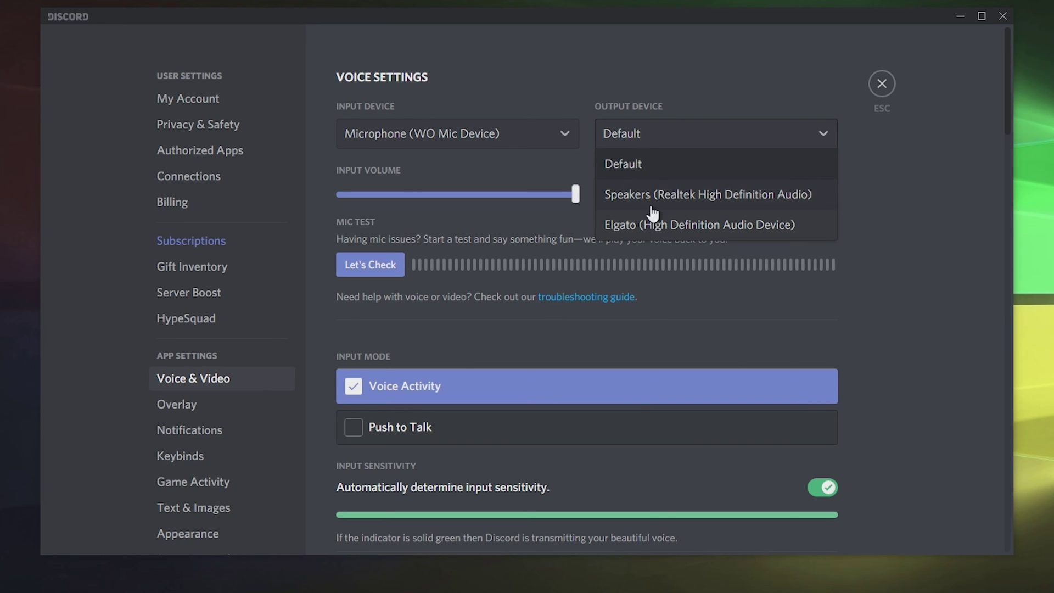
pyautogui.click(634, 164)
pyautogui.click(884, 87)
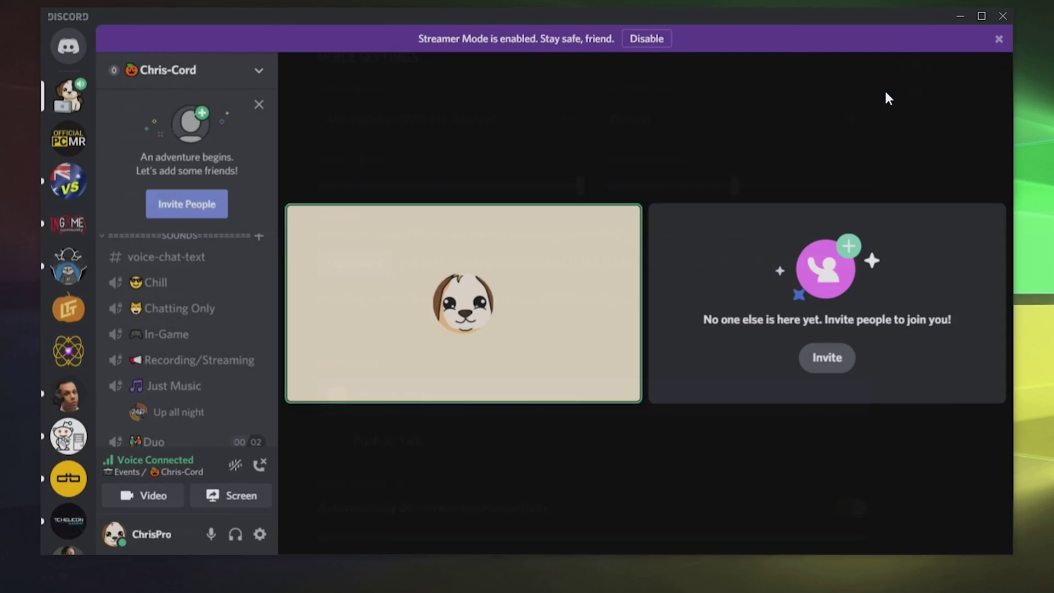